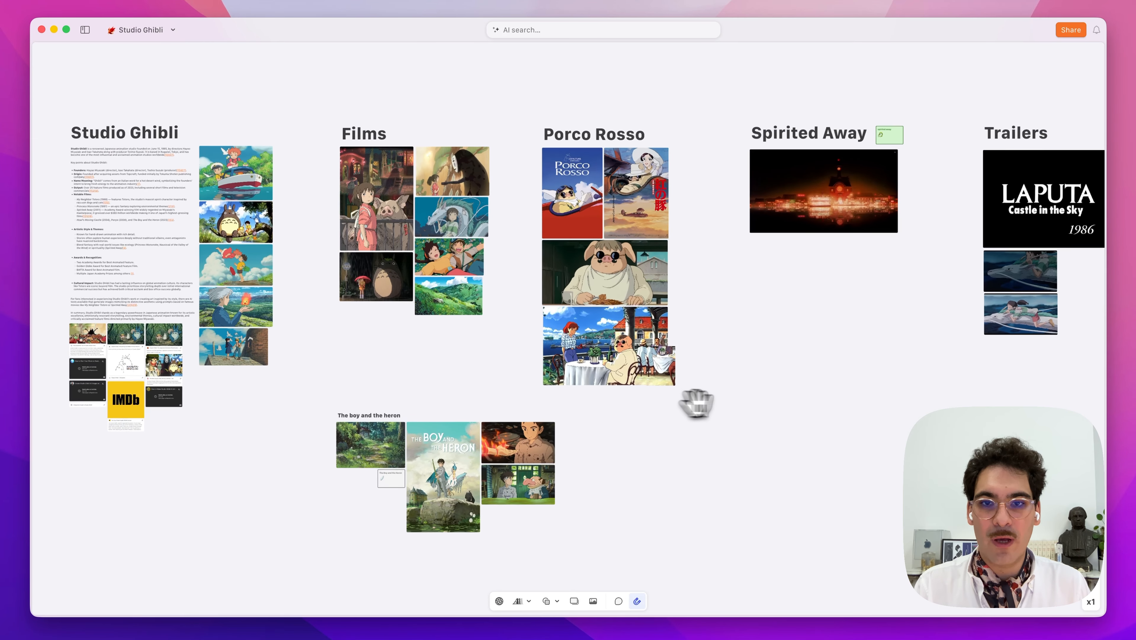
Pan around the Studio Ghibli board and zoom in around its centre.
scroll(697, 400, "left", 5)
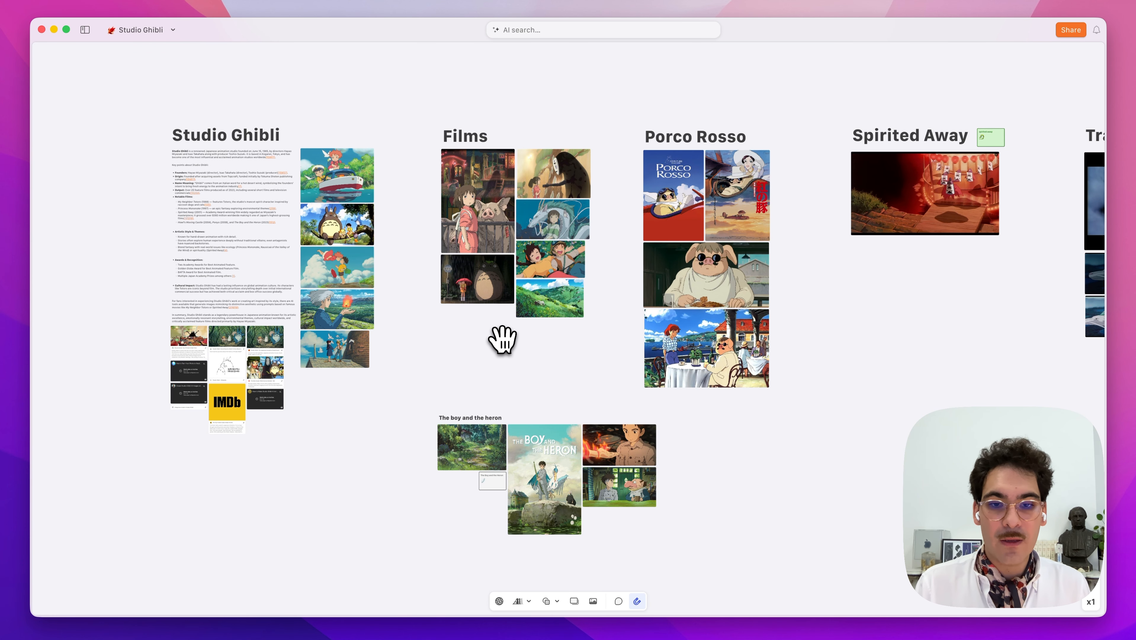
scroll(503, 339, "up", 5)
scroll(503, 339, "down", 10)
scroll(503, 340, "up", 8)
scroll(502, 339, "down", 2)
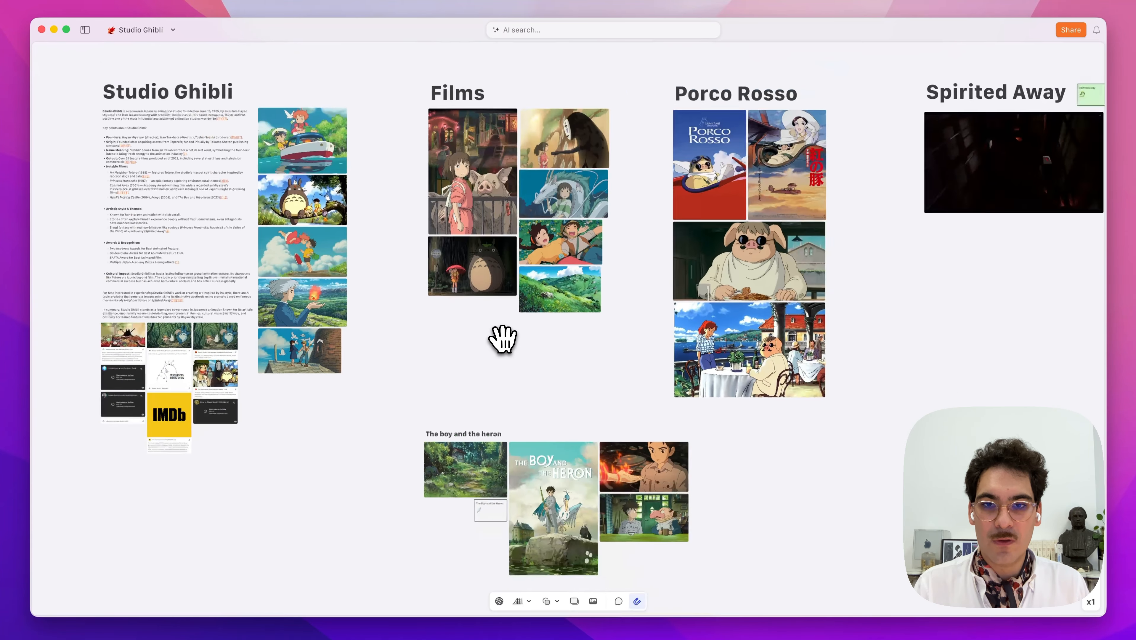
scroll(502, 339, "down", 3)
scroll(502, 339, "up", 5)
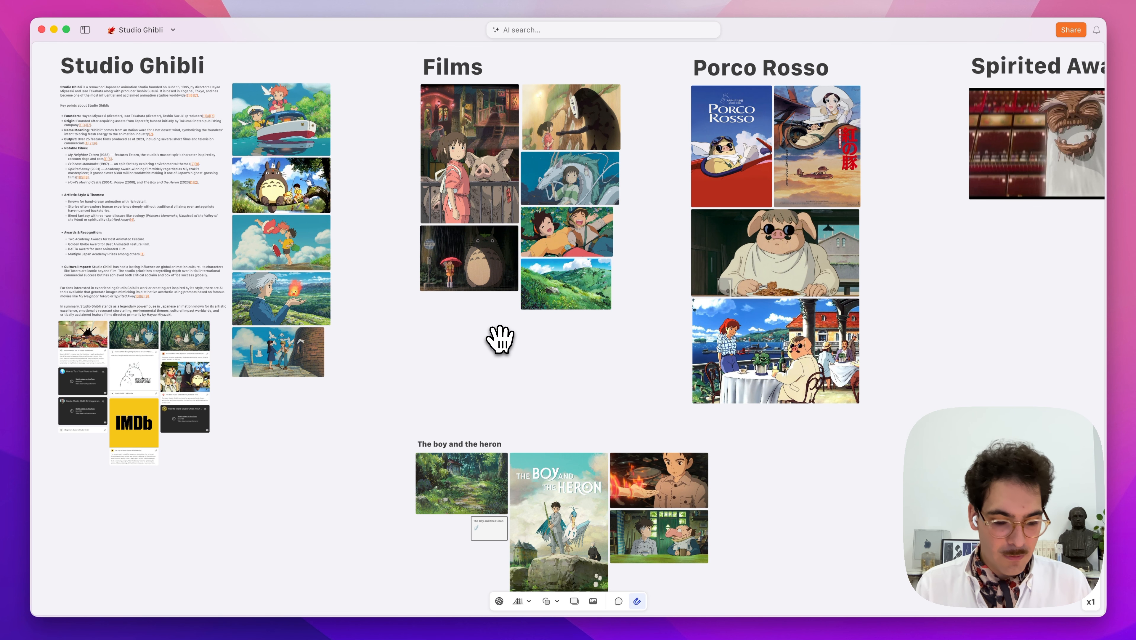
scroll(500, 339, "down", 6)
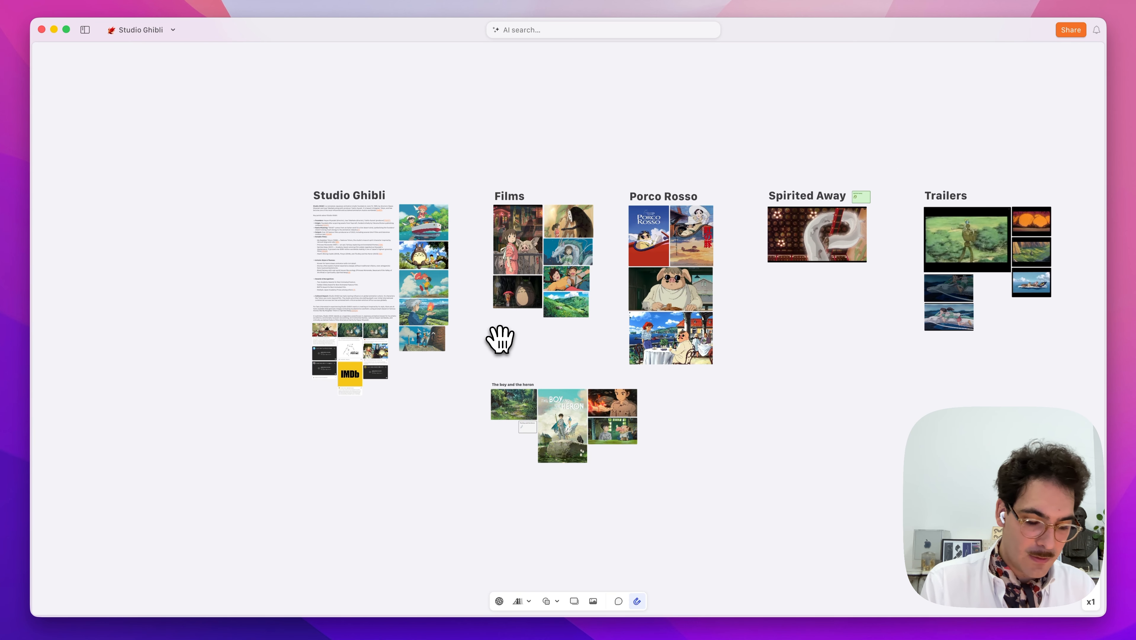
key("shift+plus")
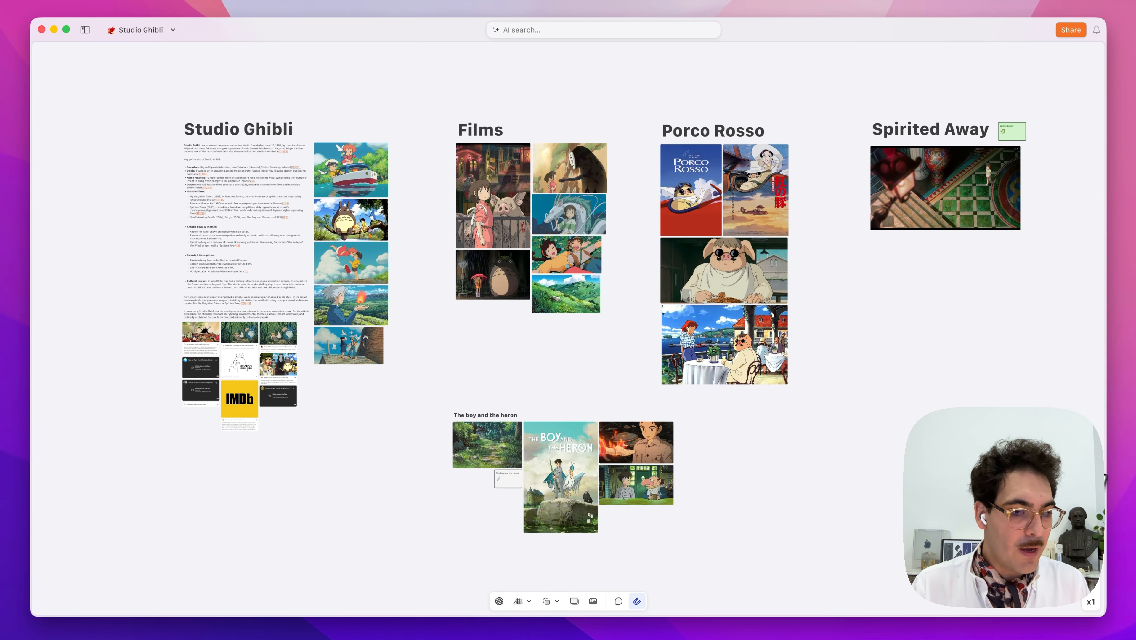
Try the +, − and slider zoom controls, then fit the whole board, Trailers included.
mouse_move(1091, 553)
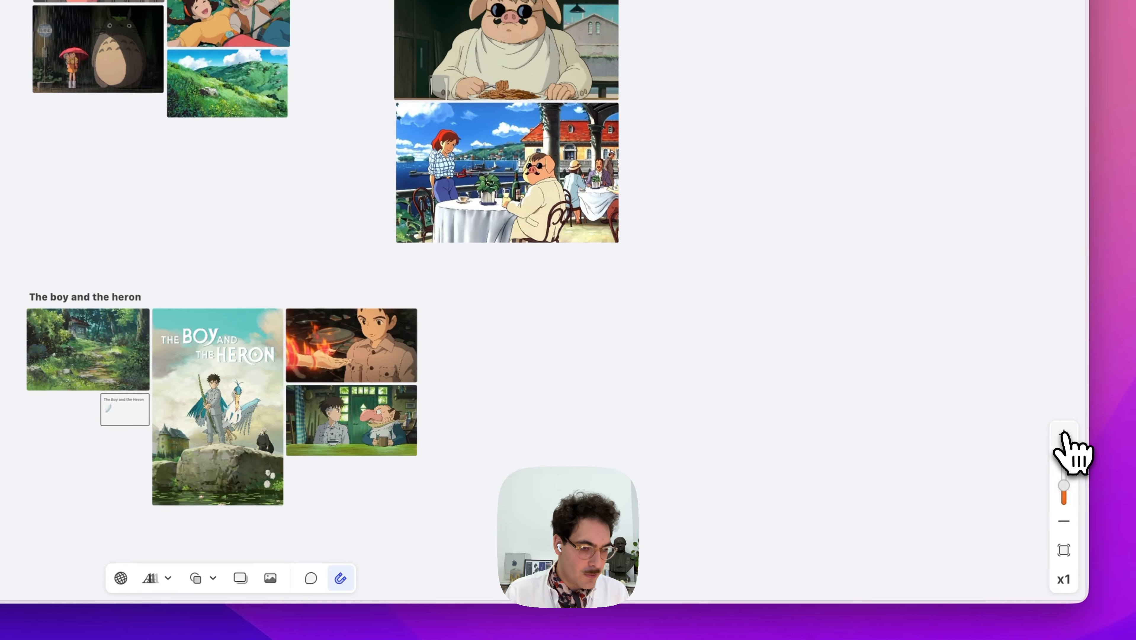
left_click(1064, 434)
left_click(1064, 519)
left_click(1064, 519)
left_click_drag(1065, 493, 1069, 493)
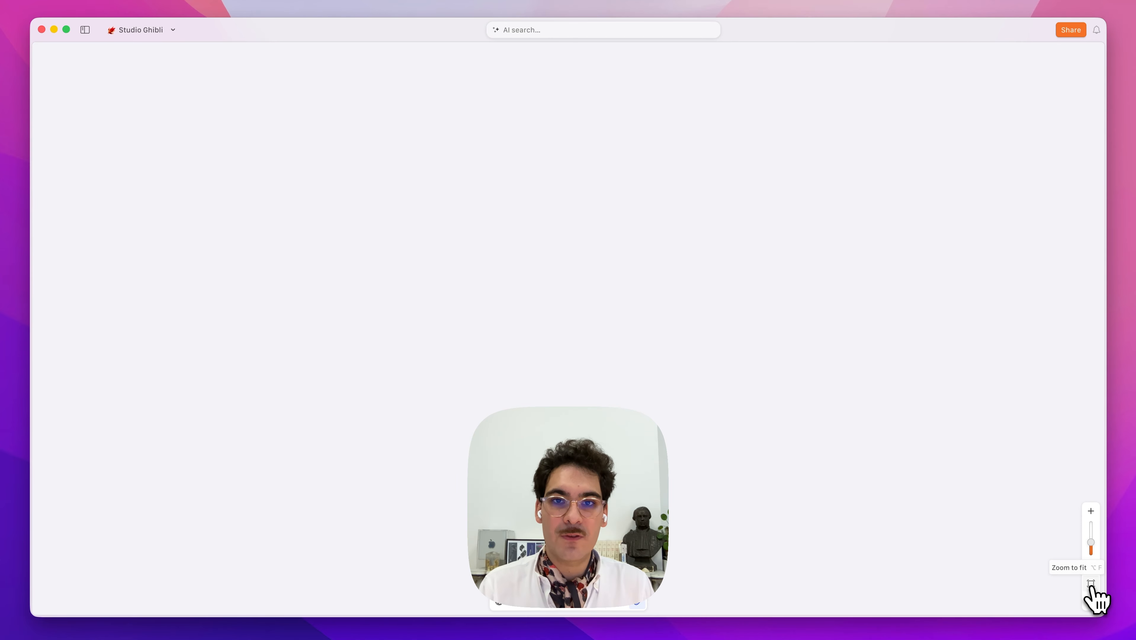
left_click(1092, 585)
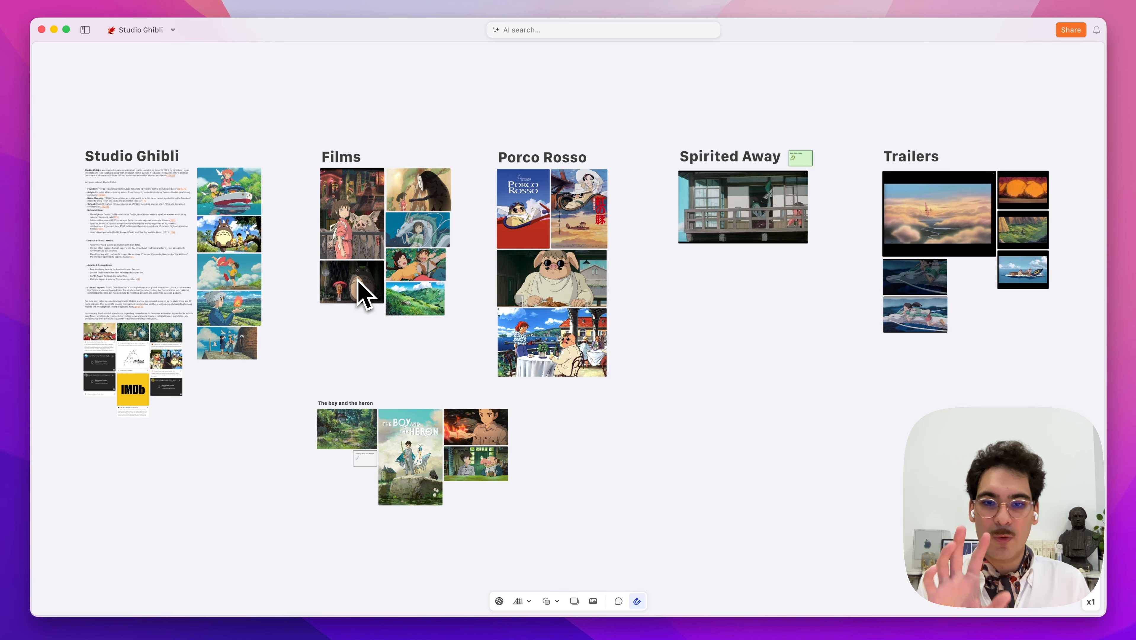
scroll(354, 276, "up", 3)
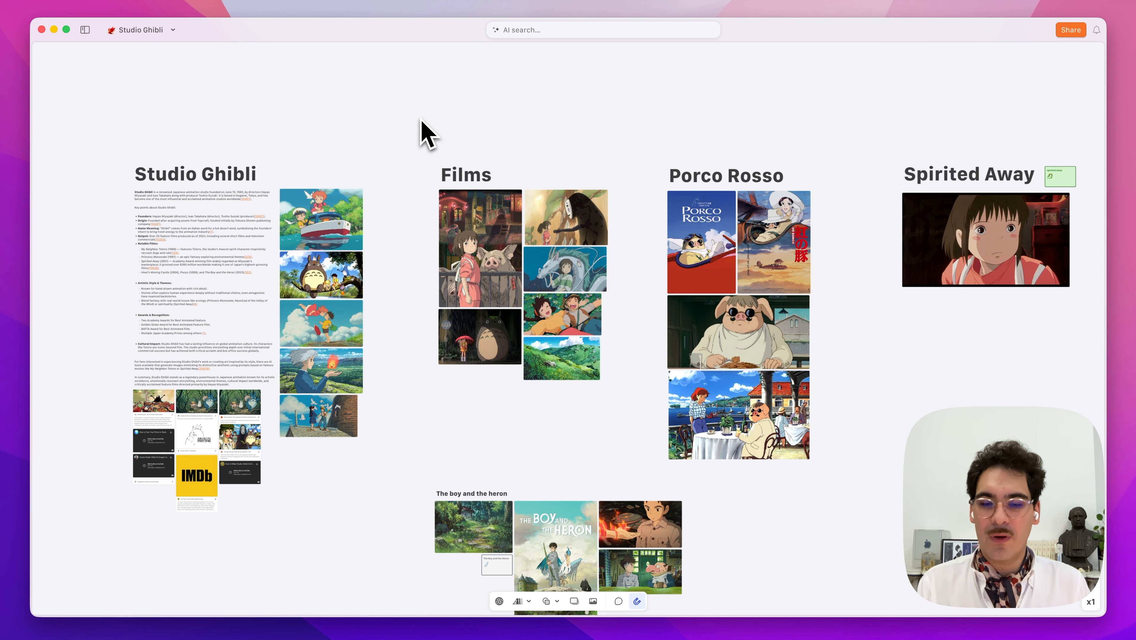
left_click(207, 176)
left_click(339, 225)
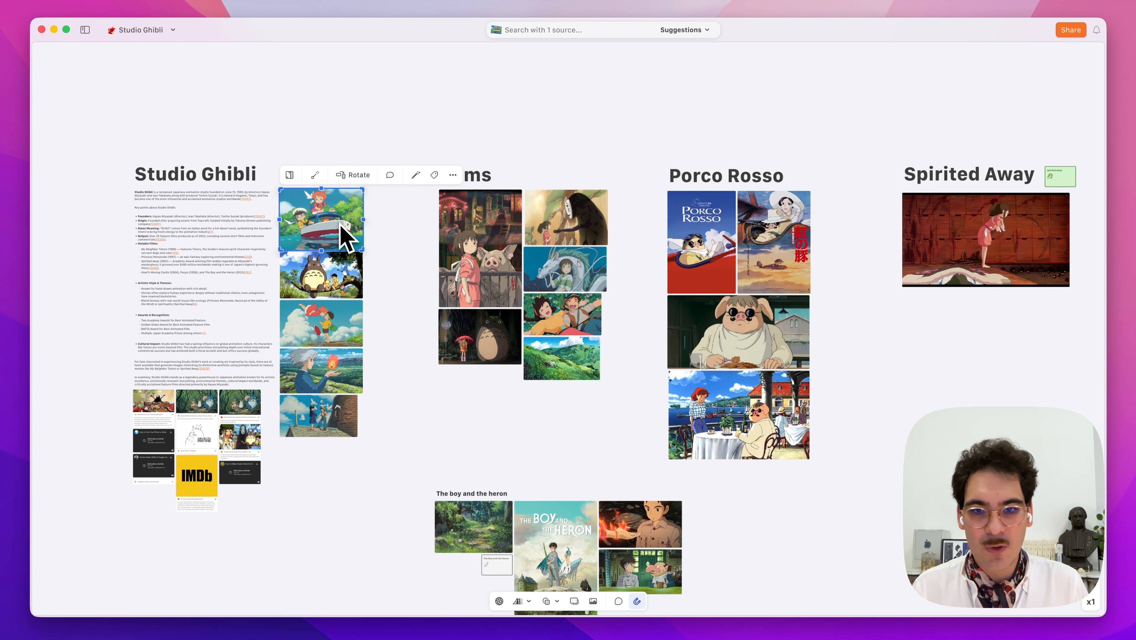
left_click(851, 269)
scroll(883, 381, "down", 3)
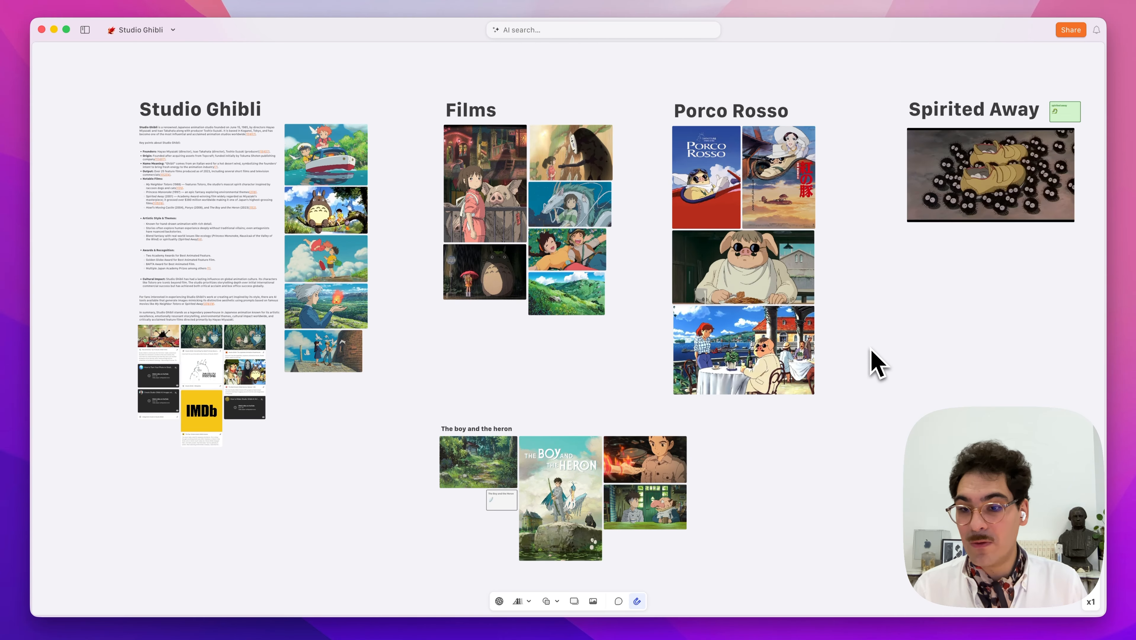
left_click(197, 371)
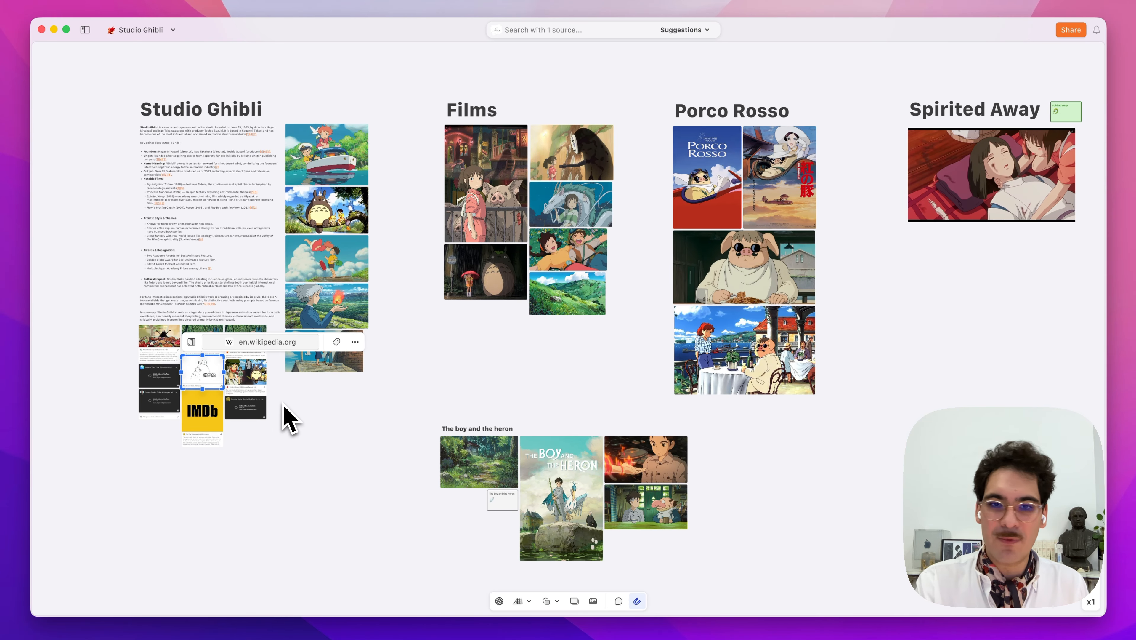
left_click(387, 420)
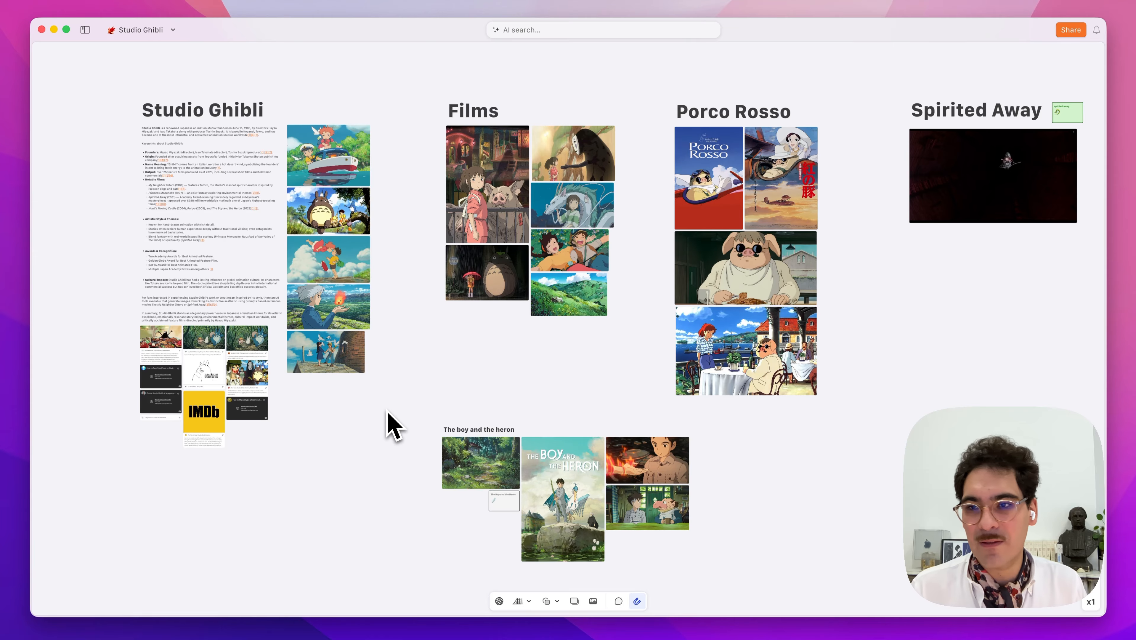
left_click(86, 30)
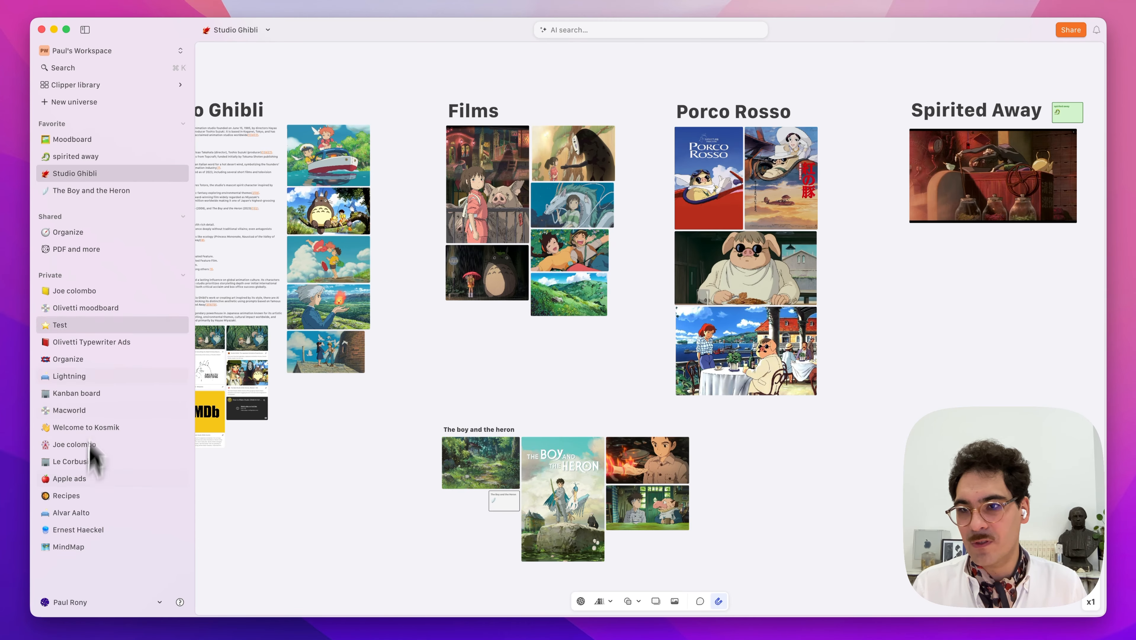
Create the new Universe 23, hide the page list, and leave its description empty.
left_click(85, 103)
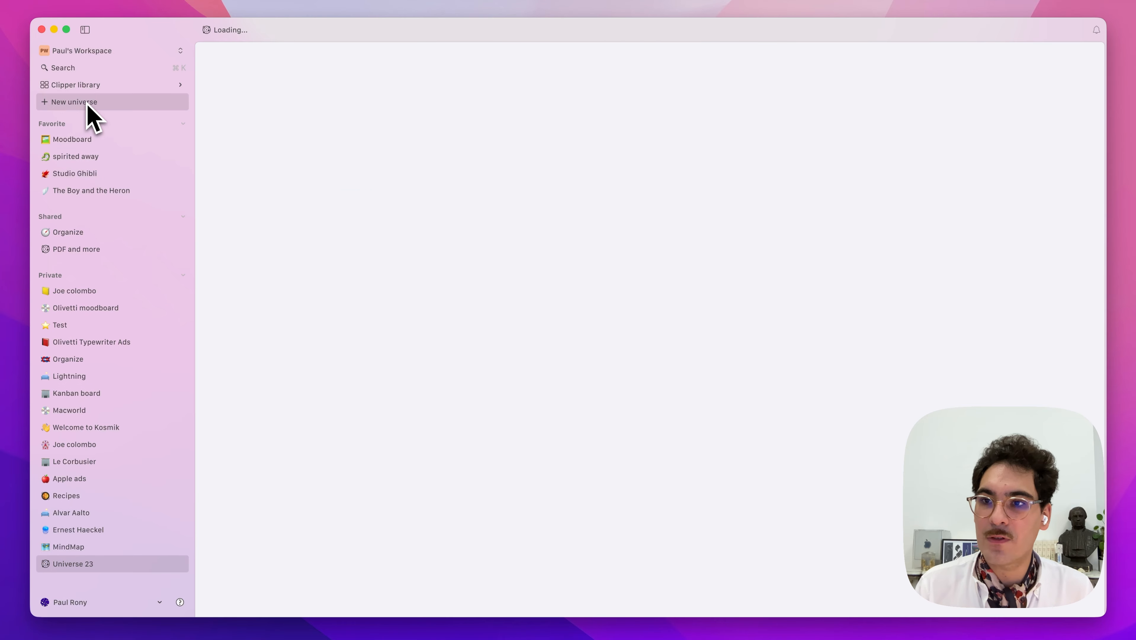
left_click(85, 30)
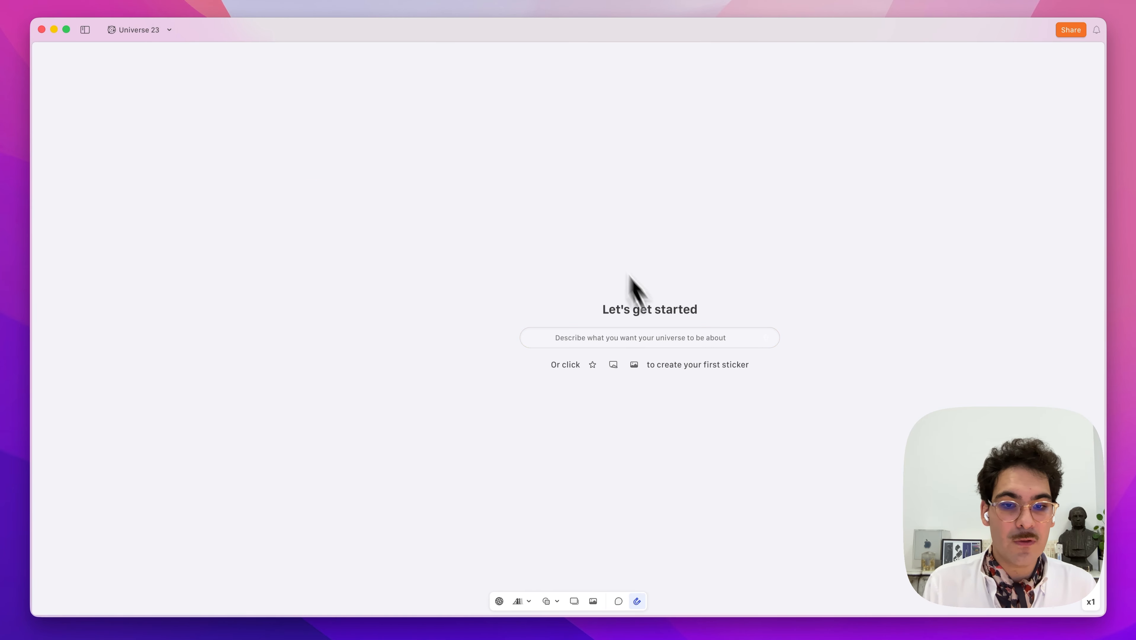
left_click(669, 341)
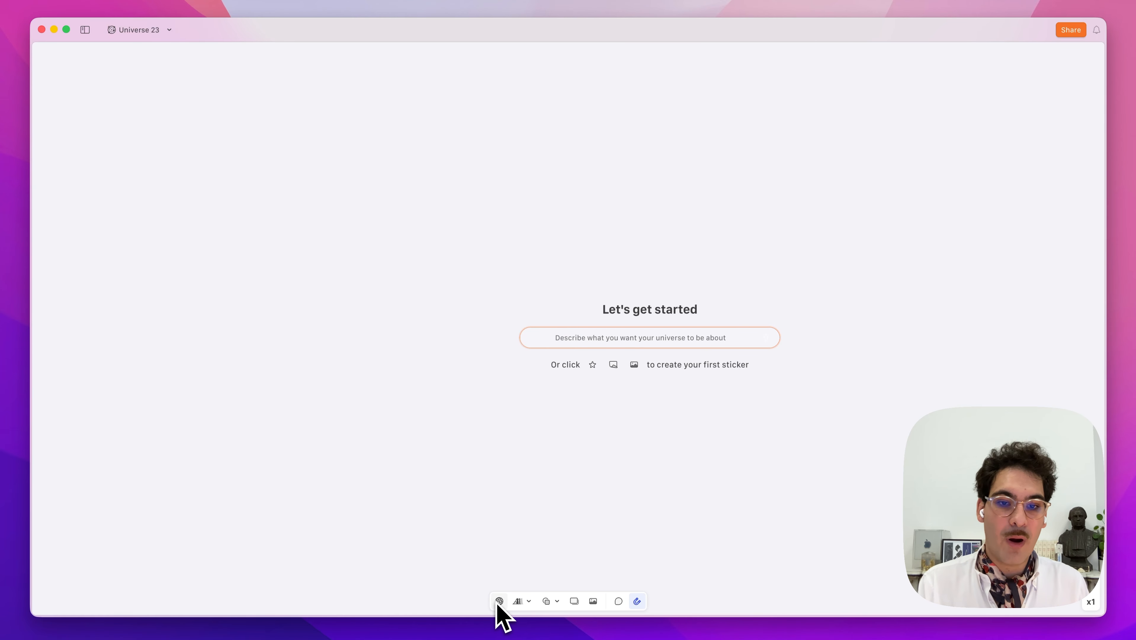
left_click(699, 437)
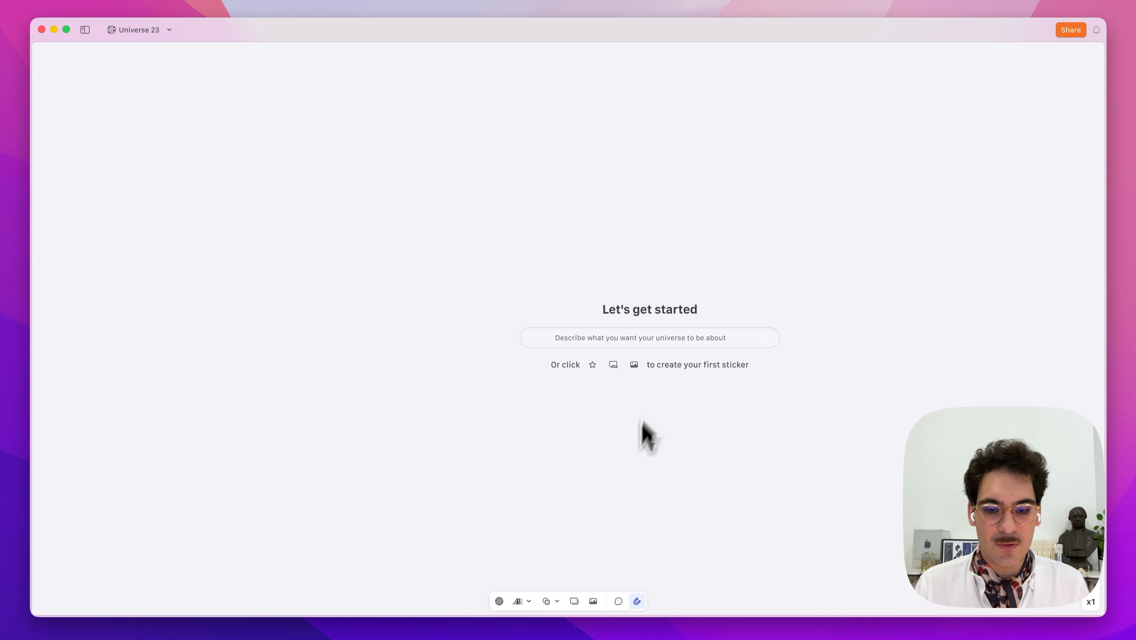
Import all four Ghibli still image files into Universe 23.
left_click(595, 605)
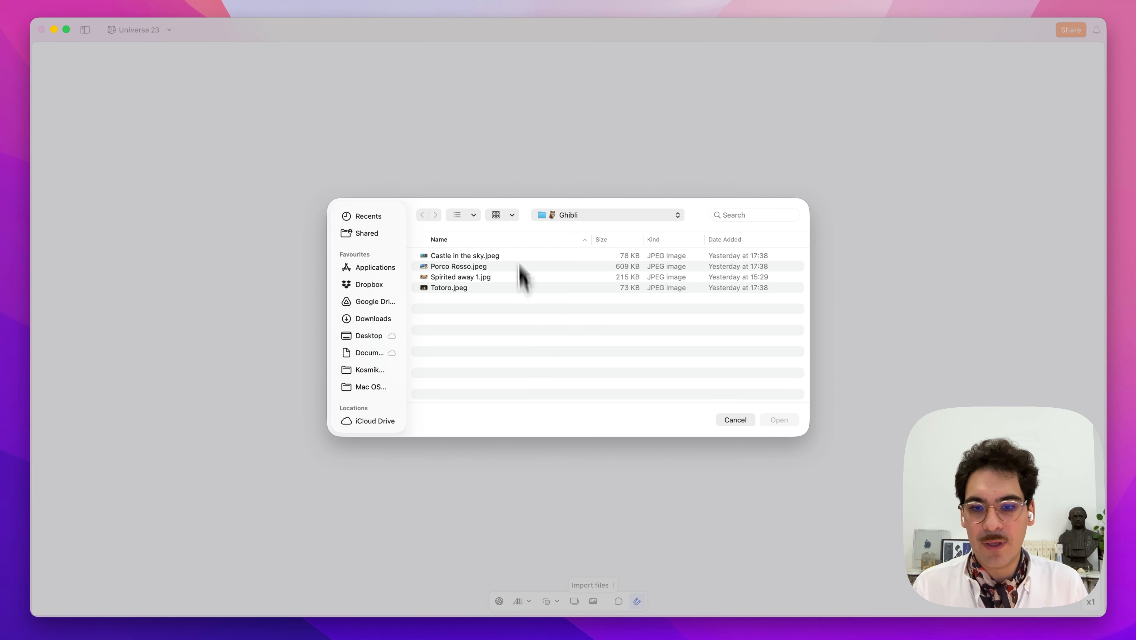
key("super+a")
key("Return")
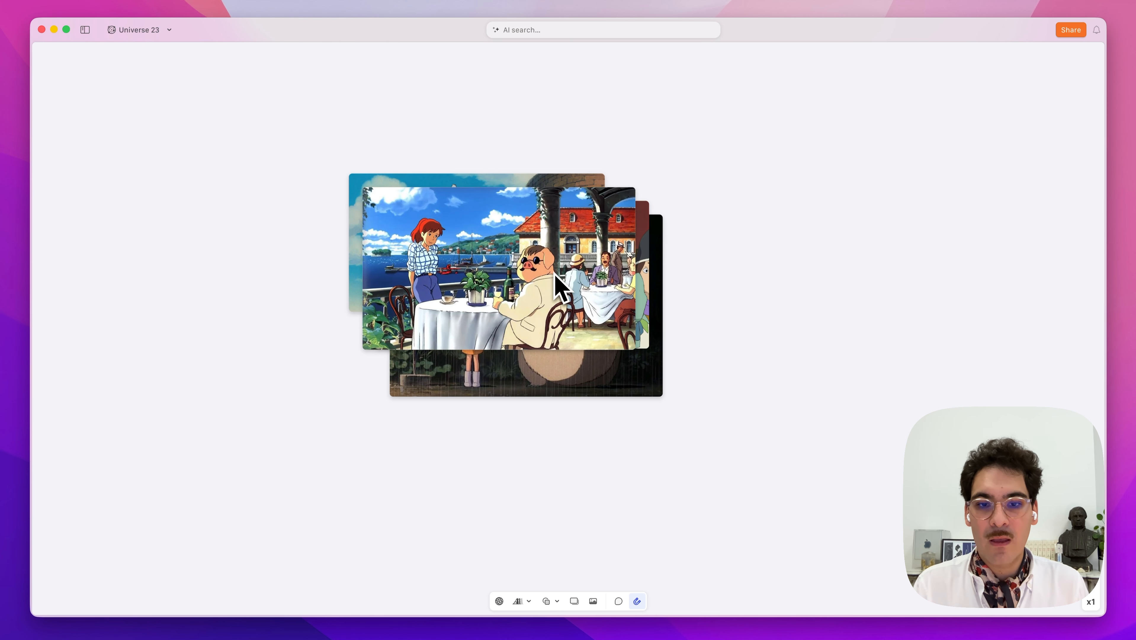
Arrange the stills in a 2×2 grid with magnetism off, Castle in the Sky under Totoro.
left_click_drag(513, 268, 904, 265)
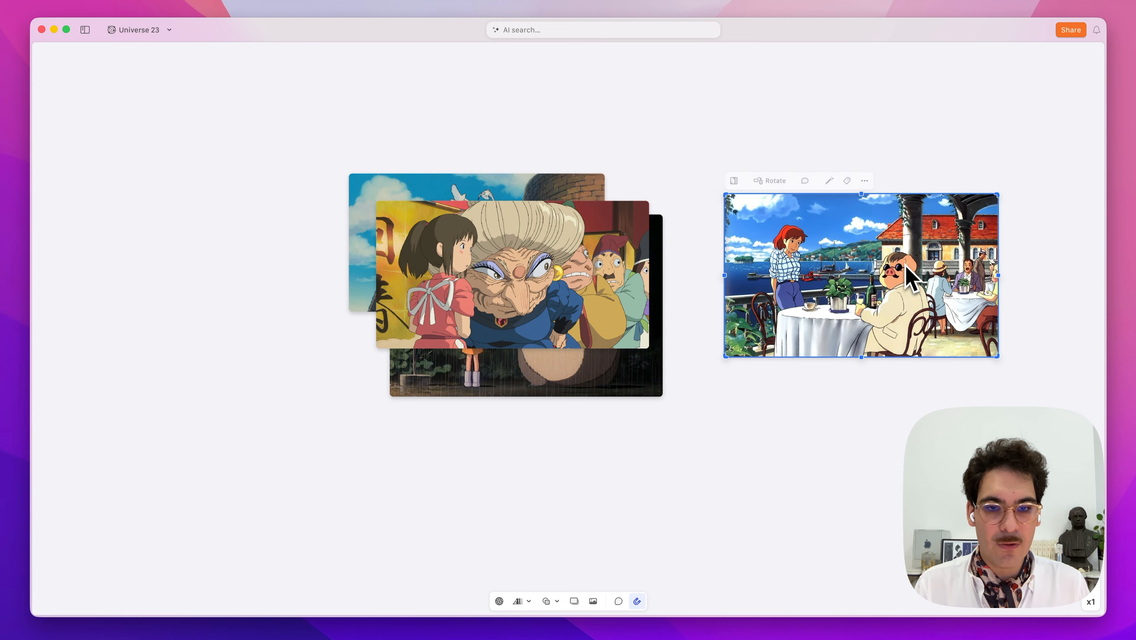
left_click_drag(563, 280, 880, 469)
left_click_drag(493, 199, 506, 442)
scroll(329, 358, "down", 2)
scroll(324, 346, "down", 1)
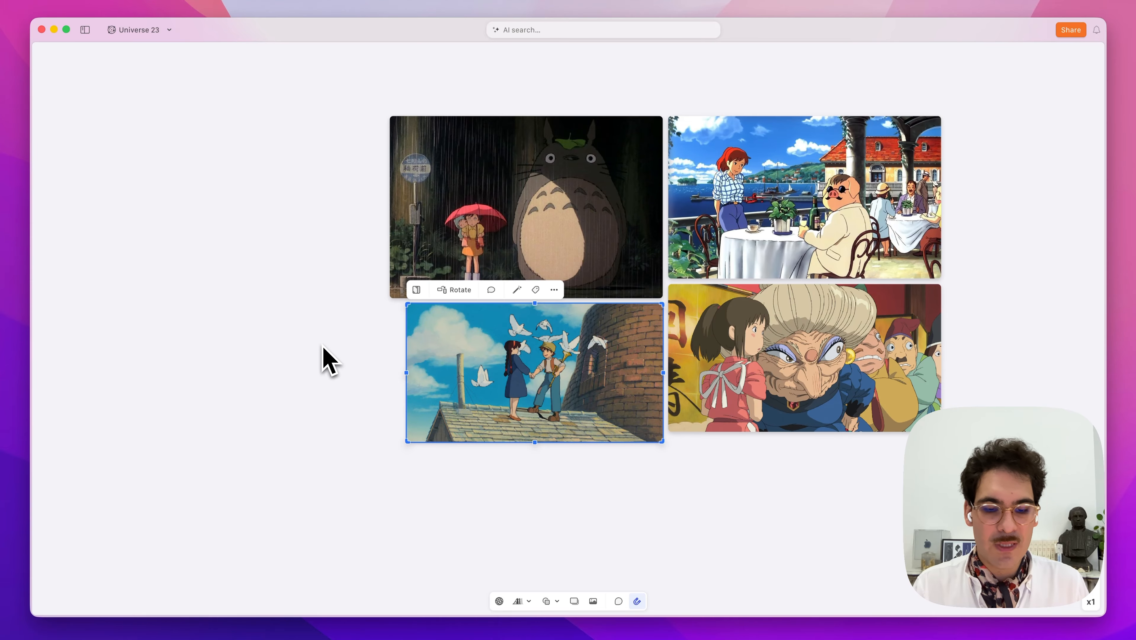
left_click(638, 602)
mouse_move(578, 400)
left_mouse_down()
mouse_move(437, 269)
mouse_move(542, 426)
mouse_move(556, 392)
mouse_move(576, 395)
left_mouse_up()
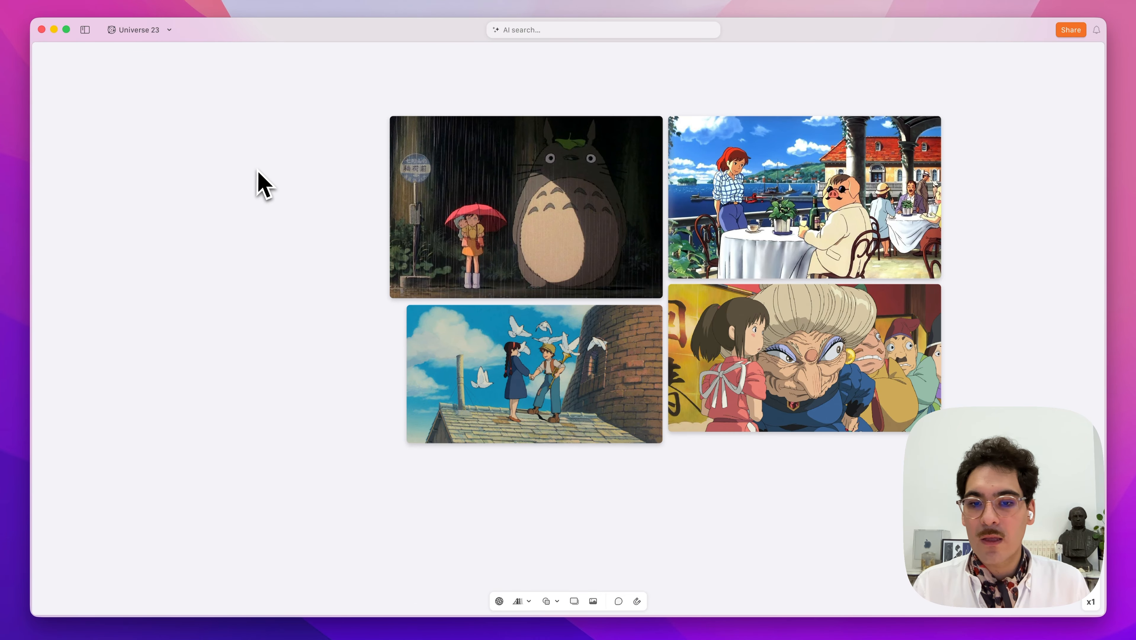
scroll(270, 191, "down", 2)
scroll(271, 198, "down", 2)
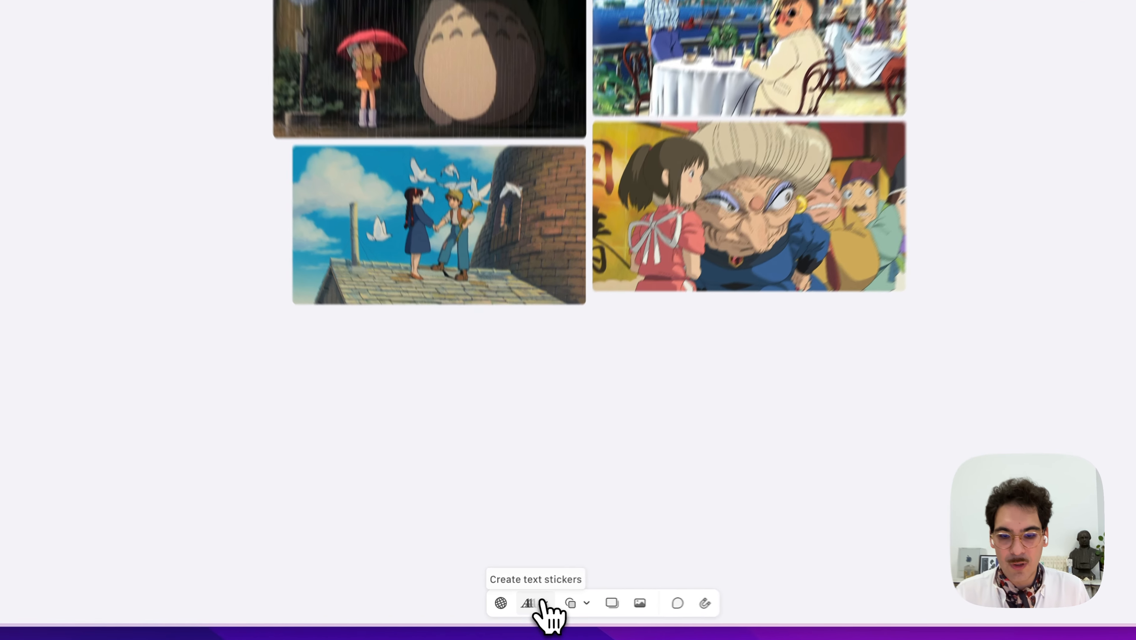
Add a plain text sticker and set its style to Heading 2.
left_click(540, 602)
left_click(558, 542)
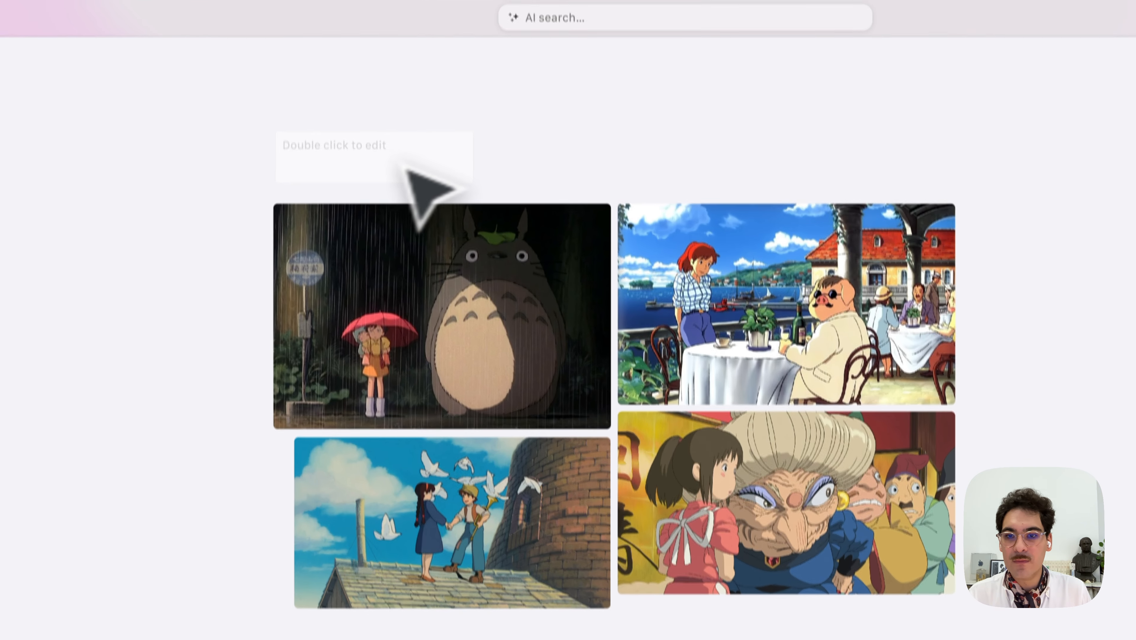
left_click(384, 169)
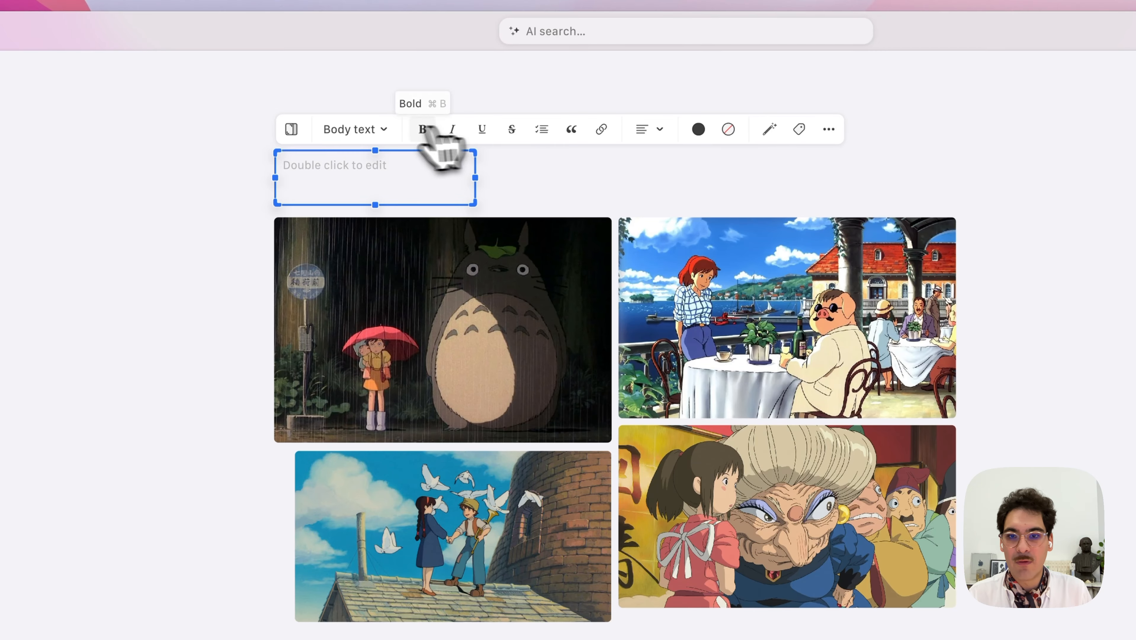
left_click(383, 129)
left_click(344, 212)
double_click(322, 179)
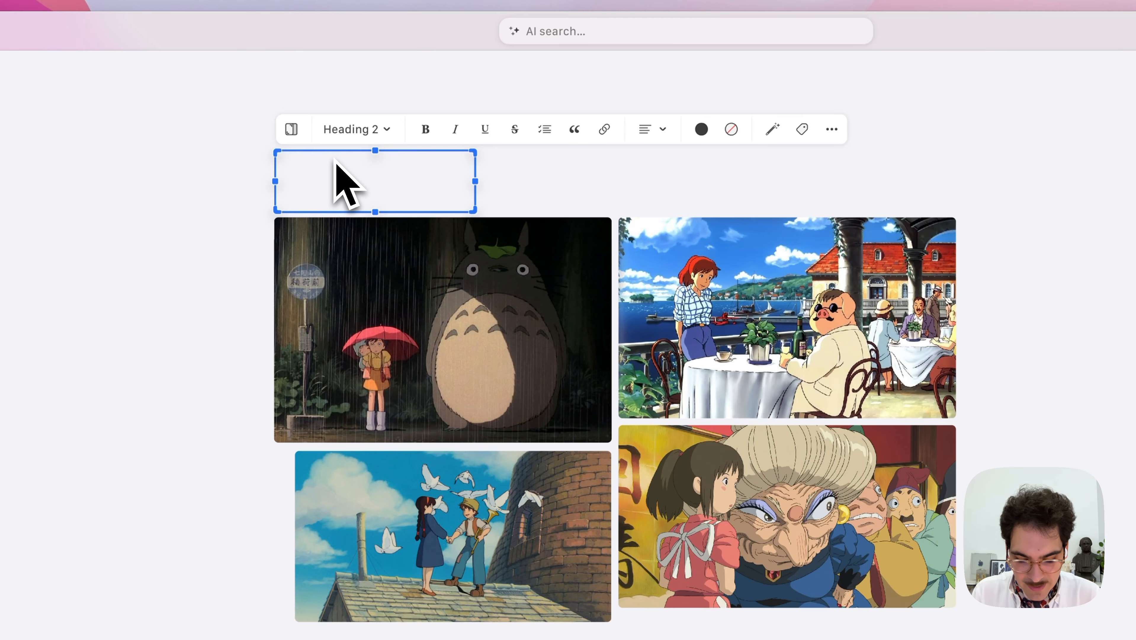
Type 'Studio Ghibli', widen the heading box and place it above the image grid.
type("Studio Ghibli")
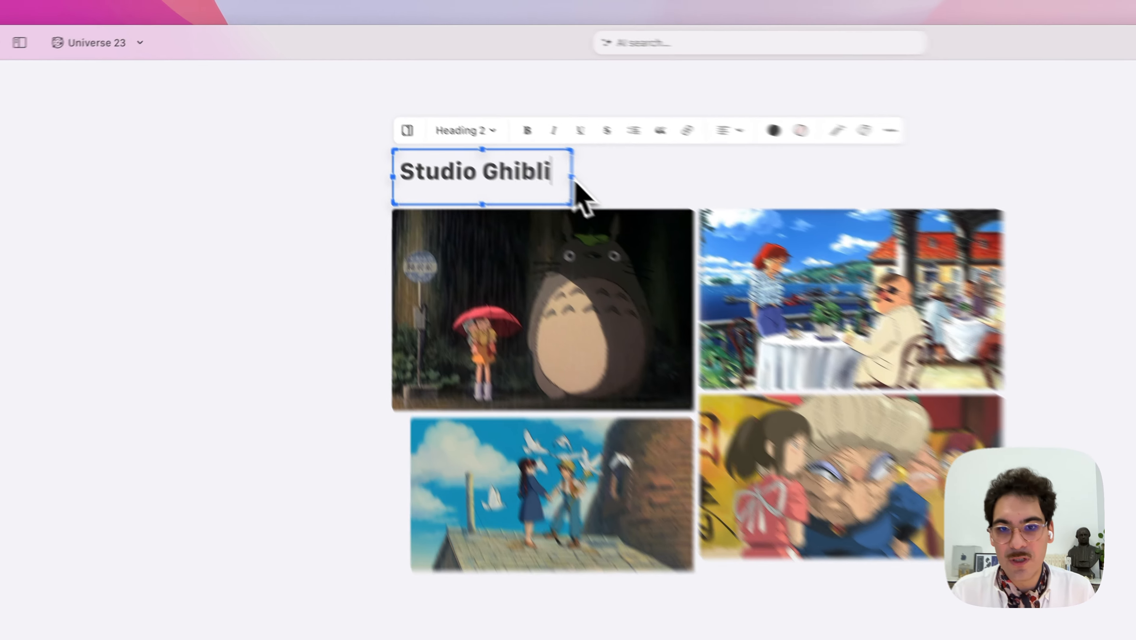
left_click_drag(471, 123, 562, 129)
left_click_drag(480, 202, 480, 213)
left_click(251, 211)
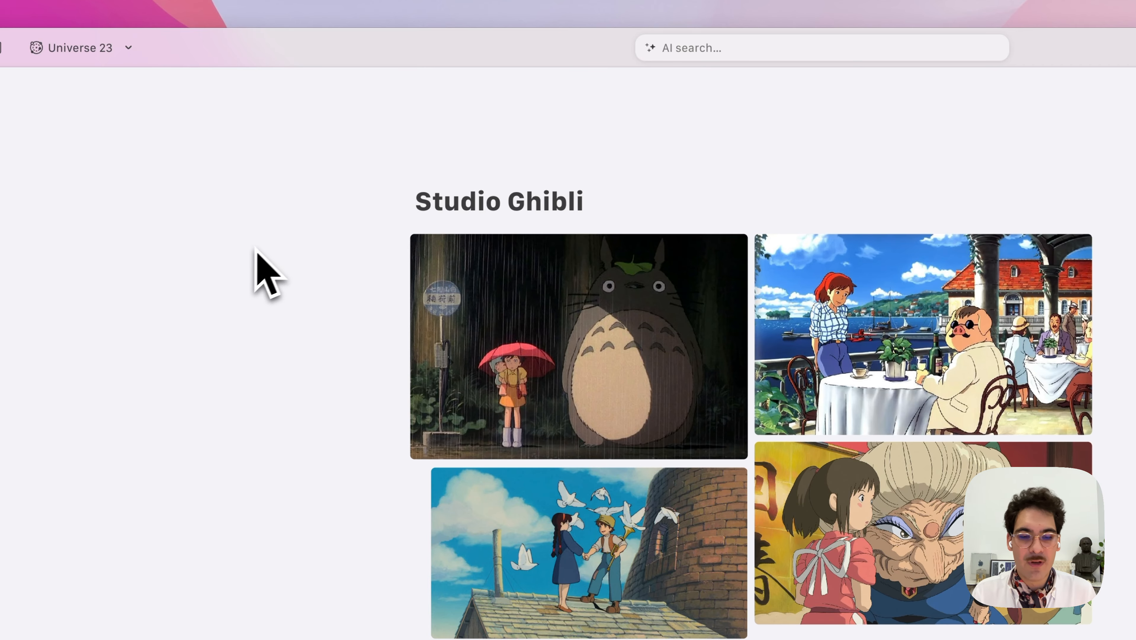
scroll(269, 243, "left", 5)
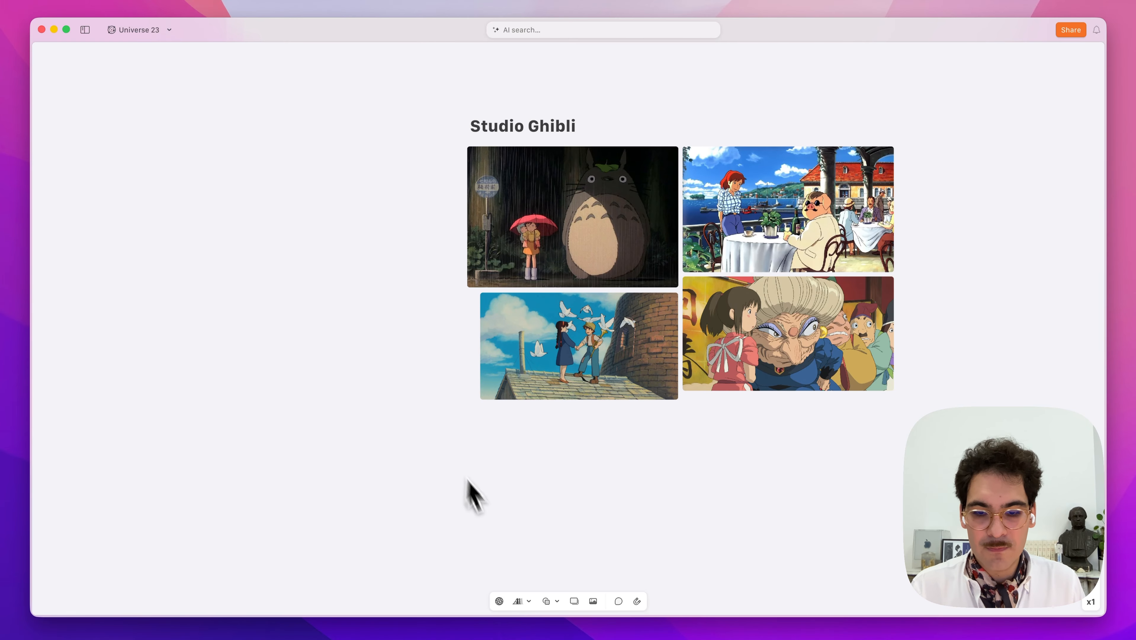
Capture the palm-lined road, interior and boat pins from Pinterest in the built-in browser.
left_click(499, 604)
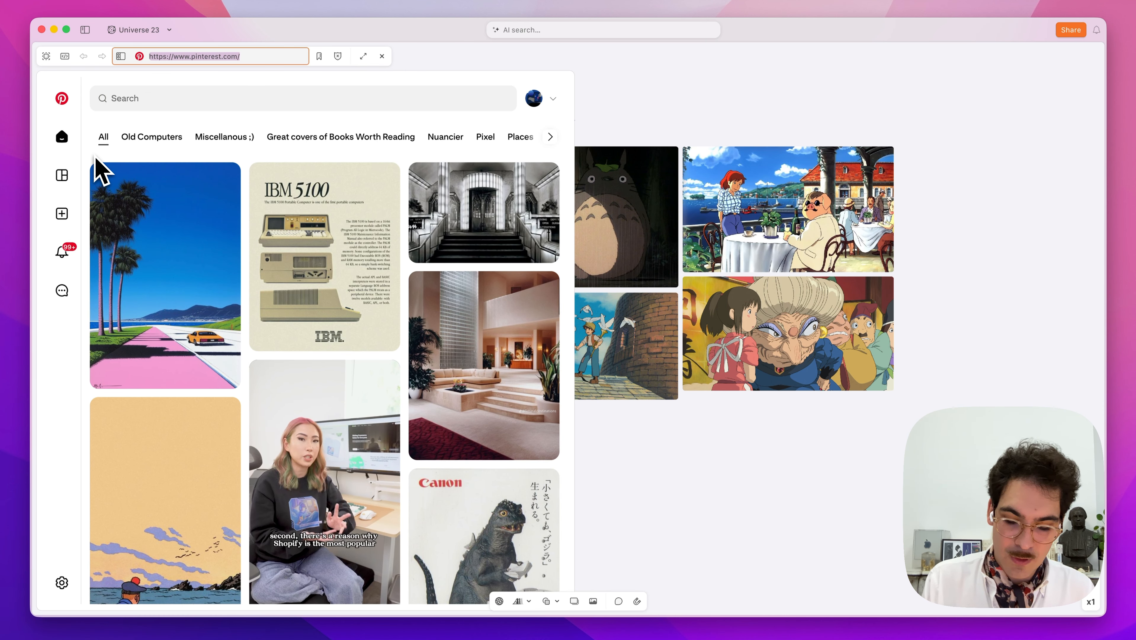
key("super+shift+2")
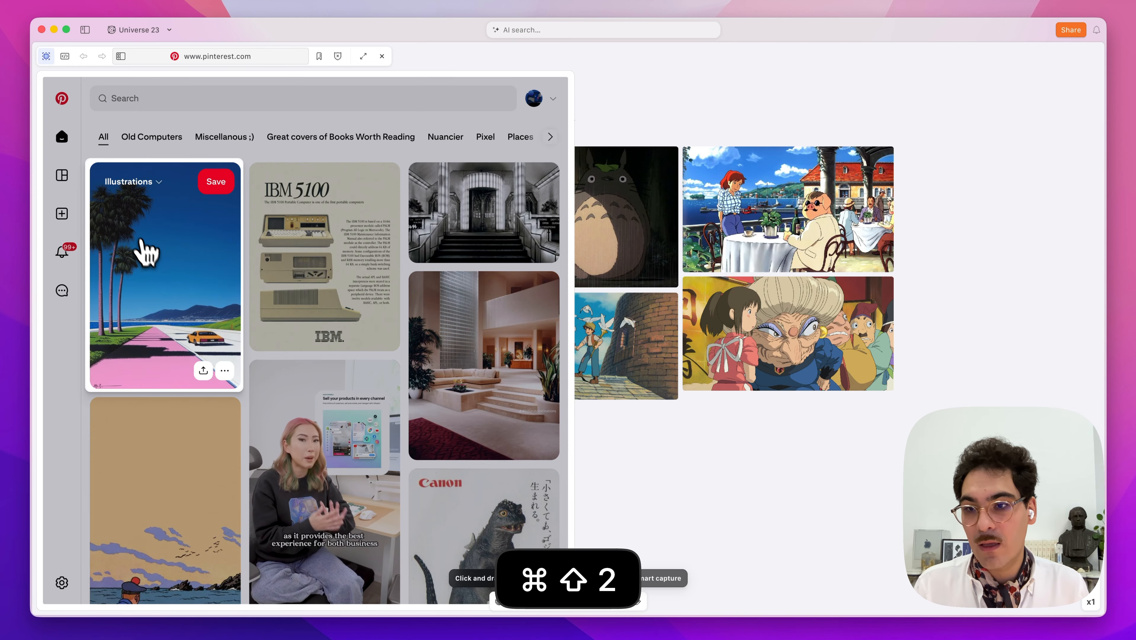
left_click(152, 263)
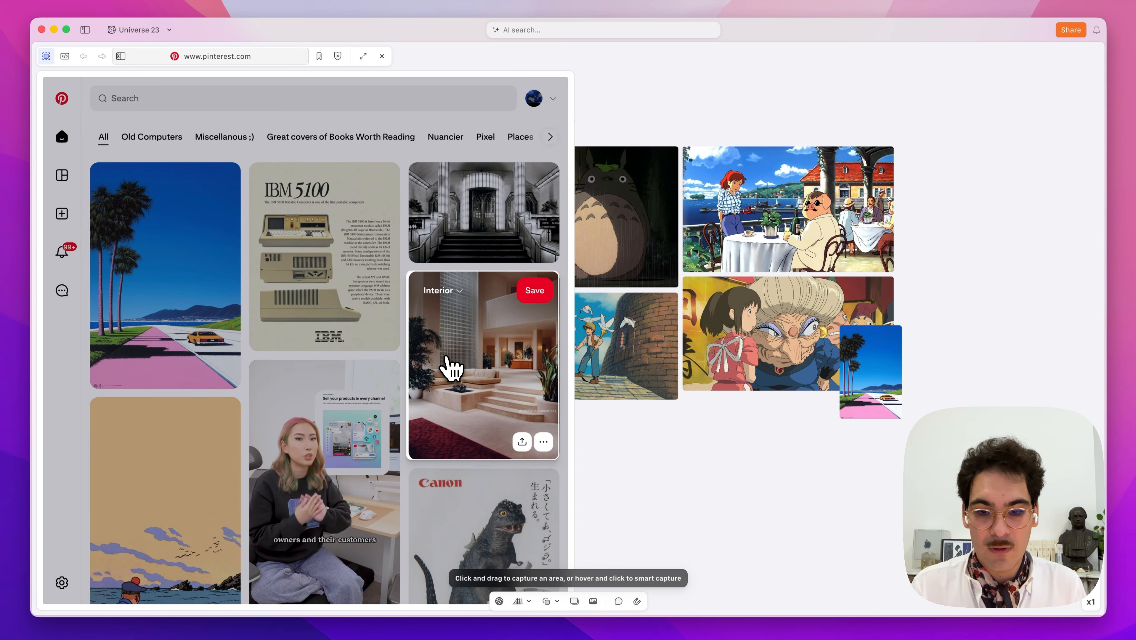
left_click(448, 366)
scroll(447, 360, "down", 2)
scroll(446, 361, "down", 3)
left_click(105, 370)
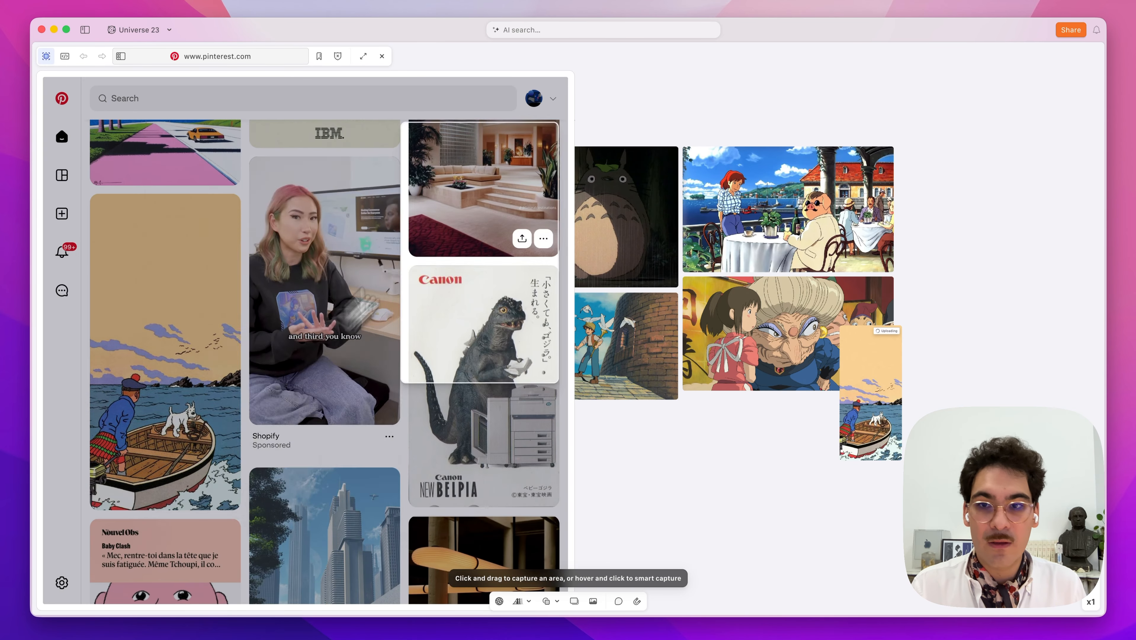
Close the browser and spread the three captured images out of their pile.
left_click(382, 56)
left_click_drag(885, 412, 276, 433)
left_click_drag(849, 395, 317, 425)
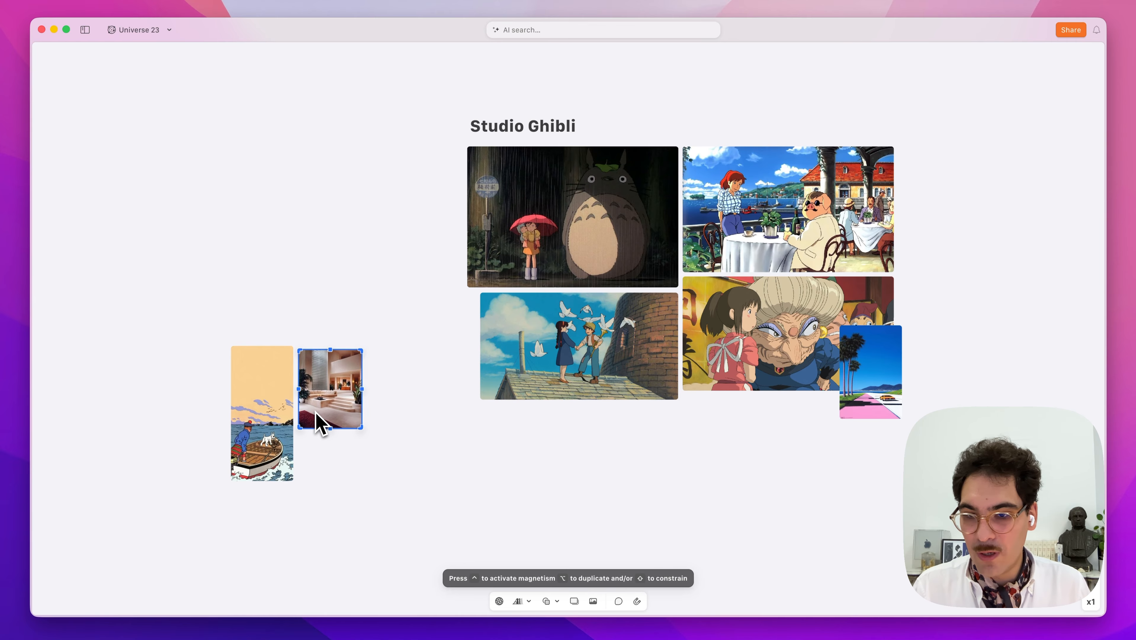
left_click_drag(856, 379, 208, 384)
Check the palm-road image's Pinterest source, then show its AI tags such as Synthwave and Miami.
scroll(208, 385, "up", 5)
scroll(207, 385, "left", 3)
scroll(208, 384, "down", 1)
scroll(208, 377, "up", 3)
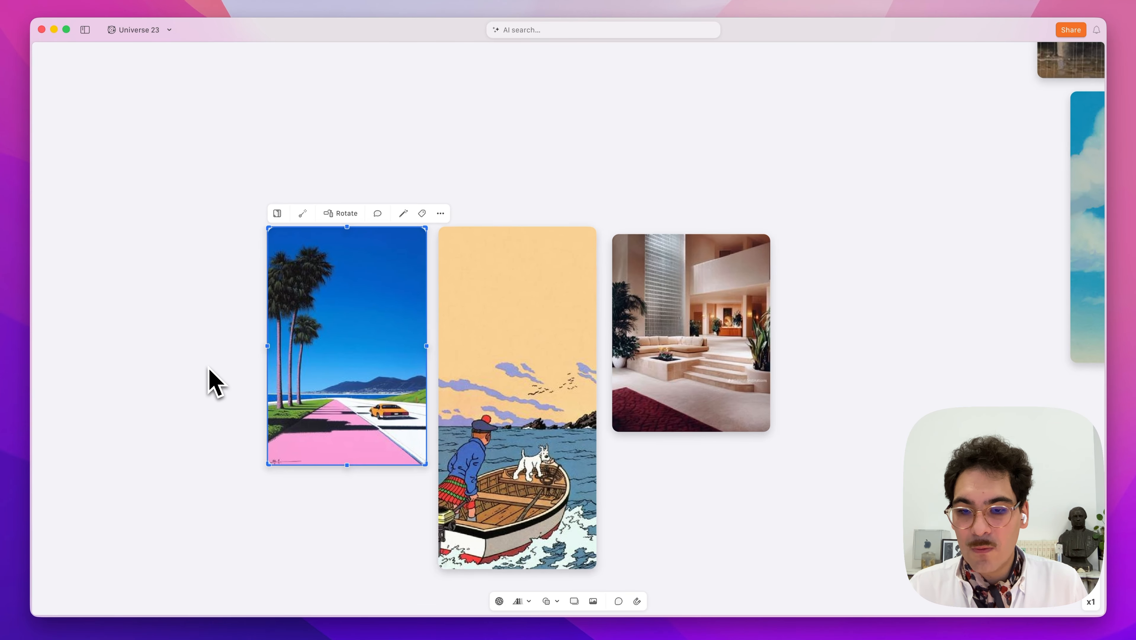
scroll(206, 367, "down", 2)
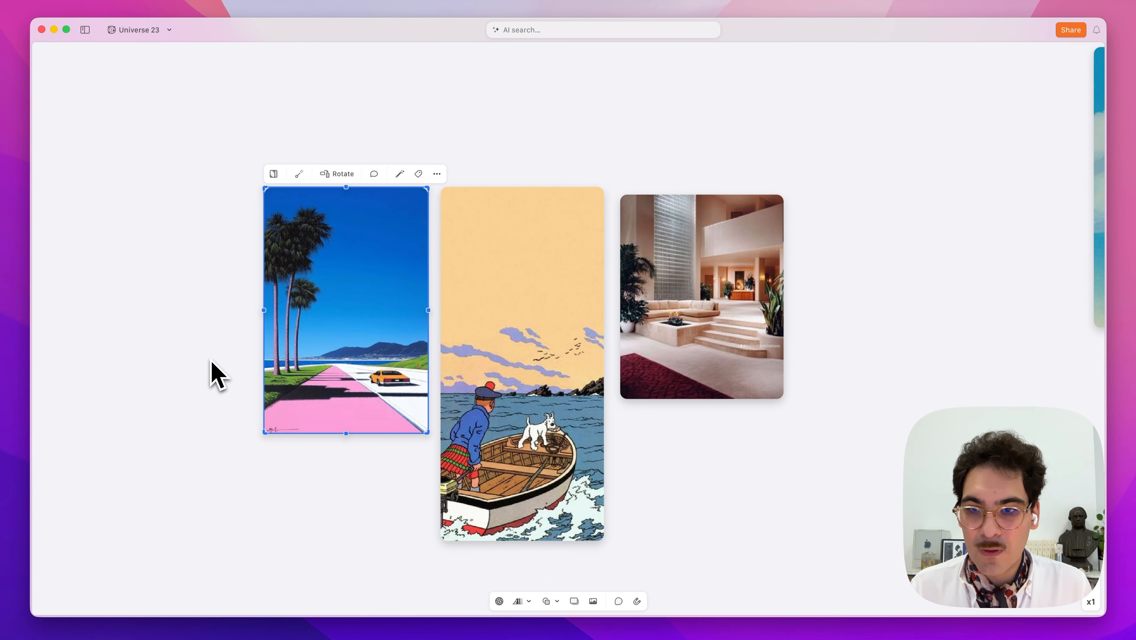
left_click(301, 176)
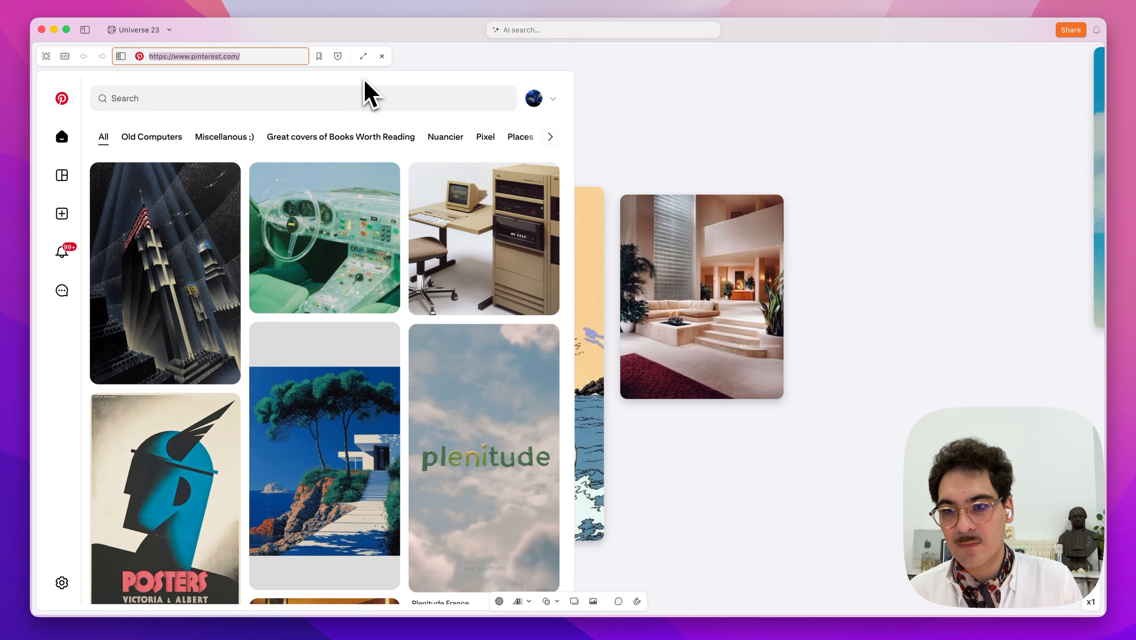
left_click(382, 56)
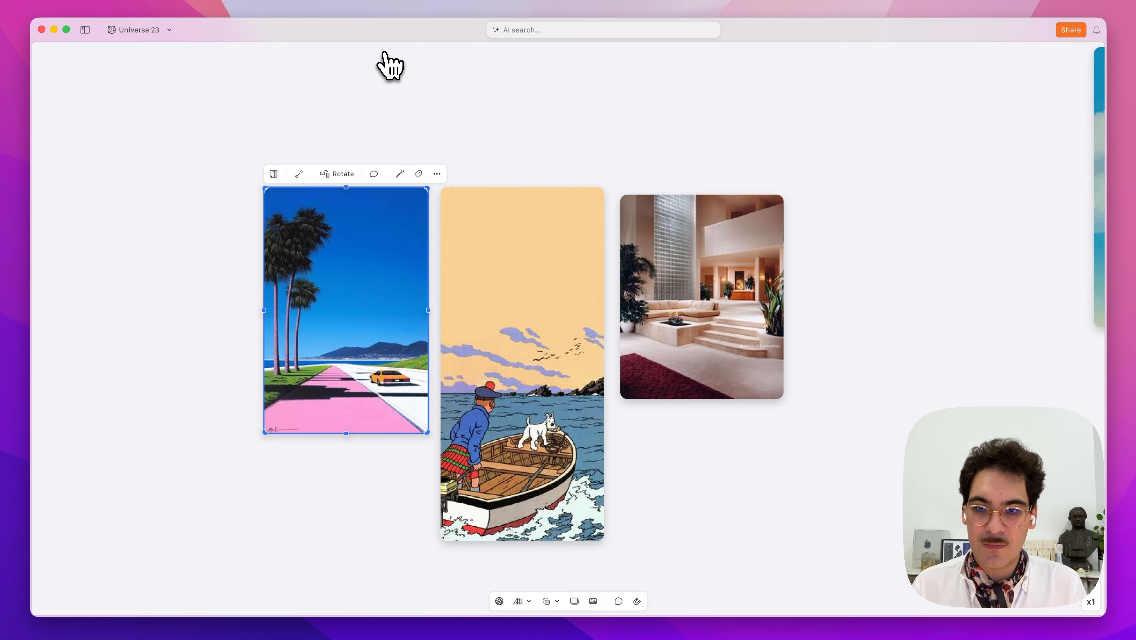
left_click(418, 174)
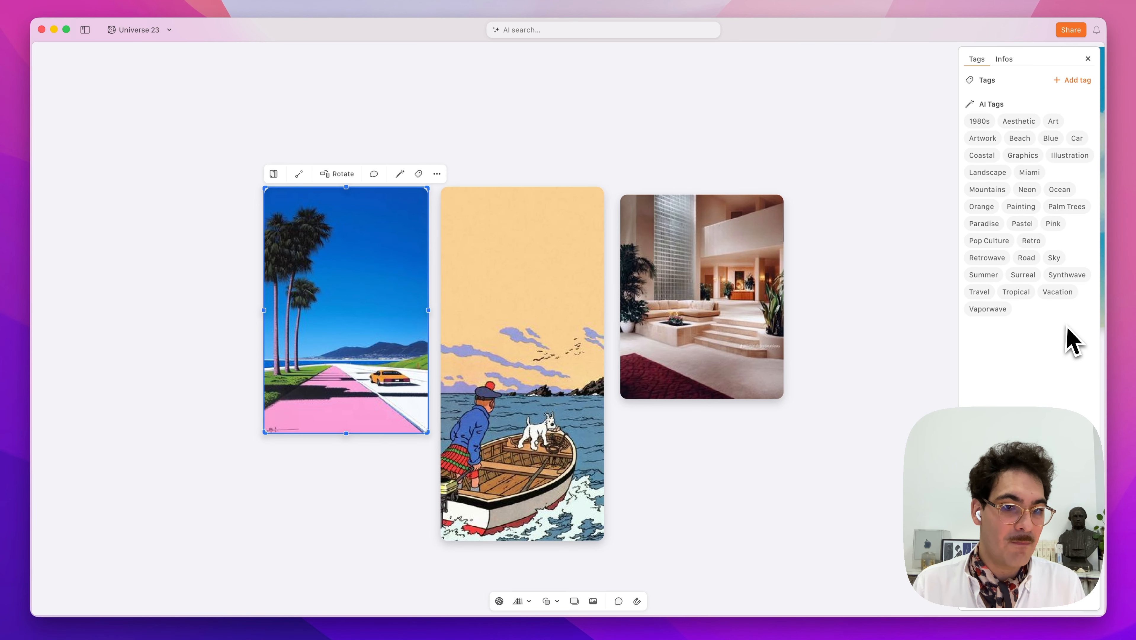
Browse images tagged Orange, close the results and Tags panel, and view the whole board.
left_click(993, 209)
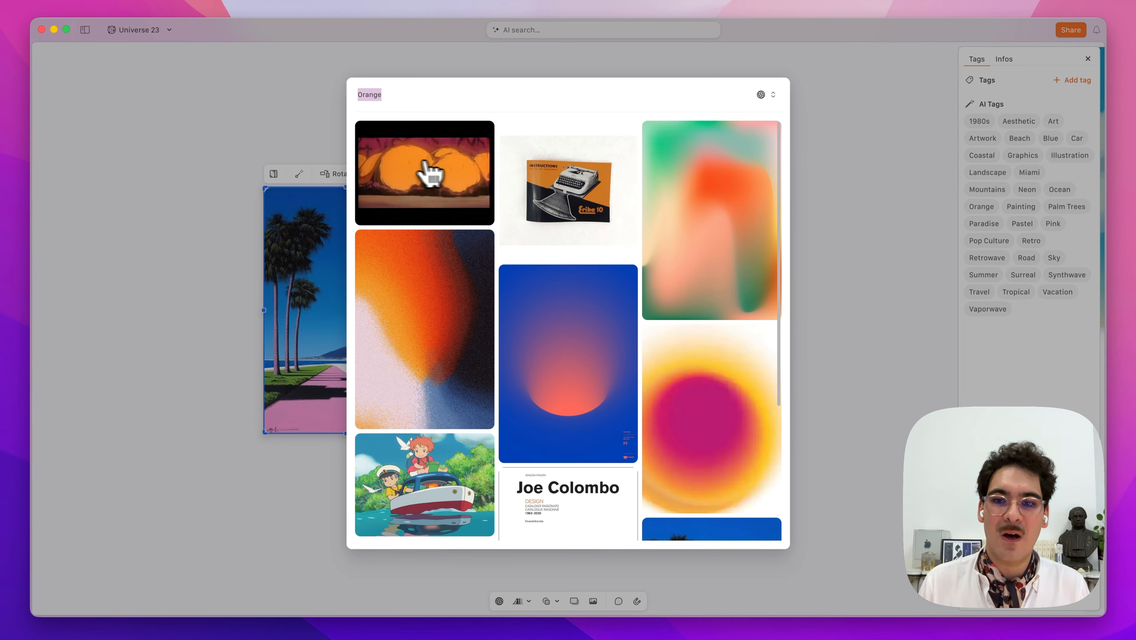
left_click(208, 139)
left_click(1089, 59)
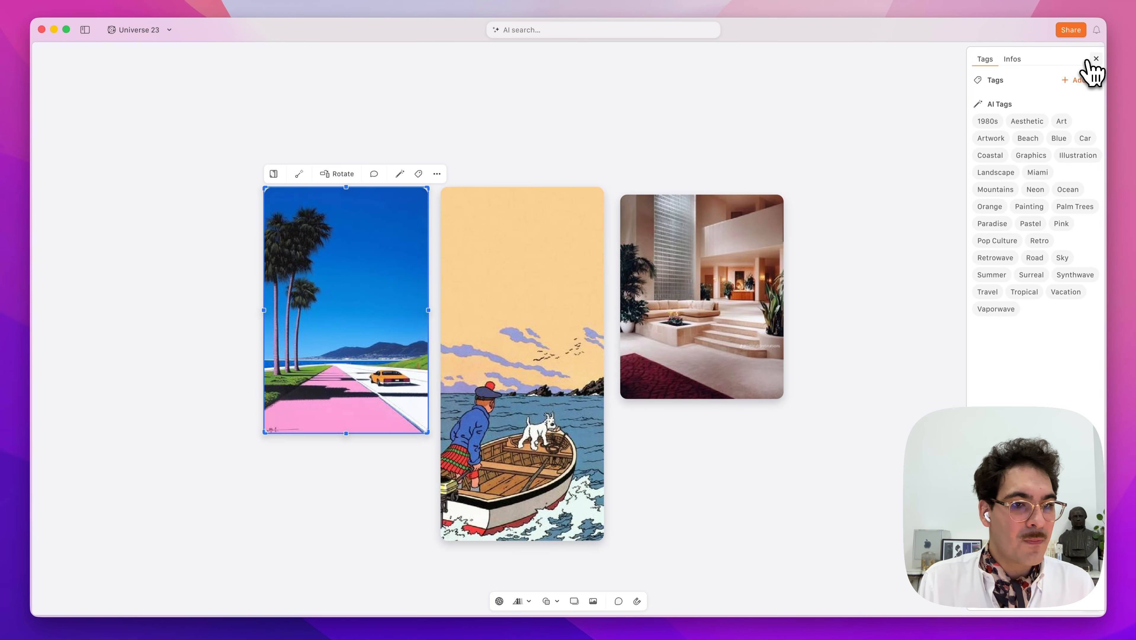
scroll(875, 181, "down", 10)
scroll(867, 181, "up", 4)
scroll(866, 180, "right", 6)
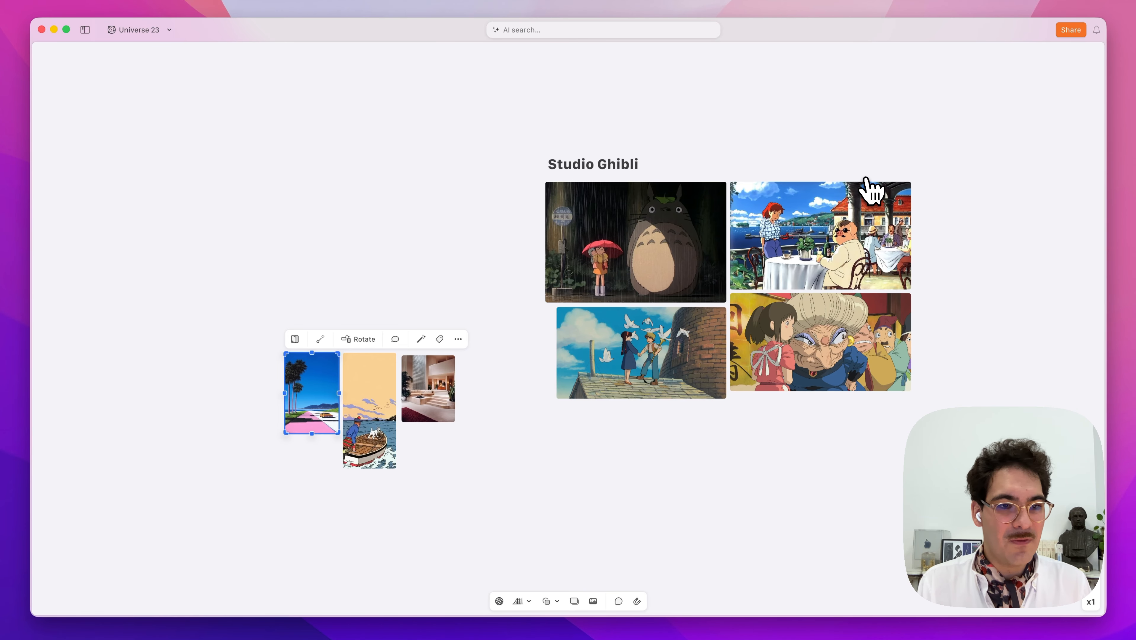